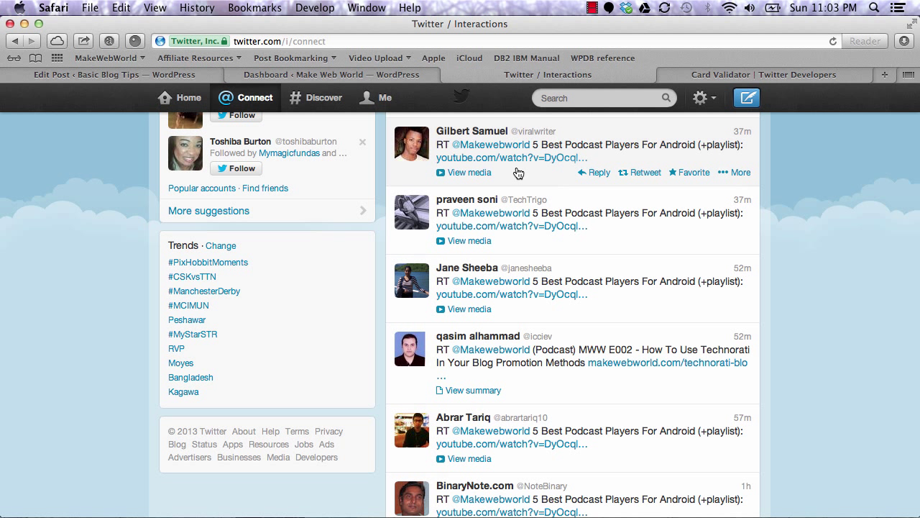
Preview and re-collapse the retweet's YouTube video, then expand the Technorati podcast summary card.
left_click(472, 173)
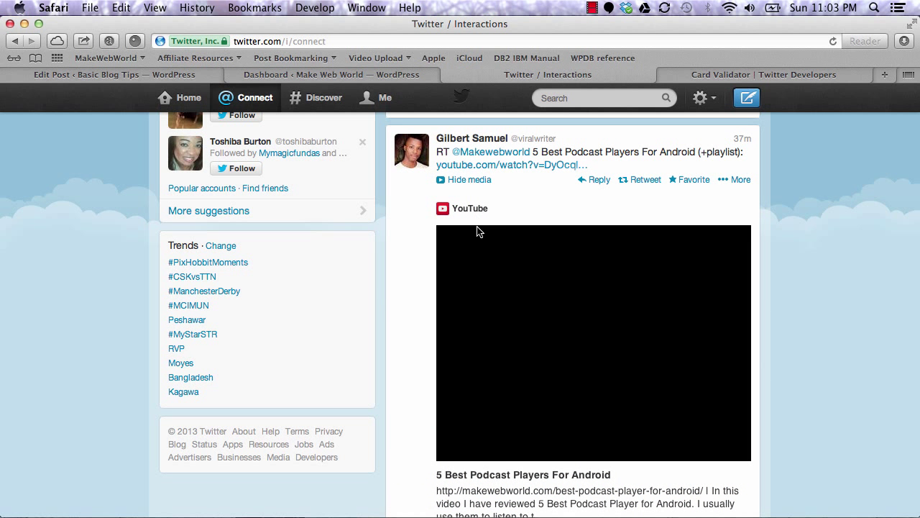
scroll(409, 349, "down", 2)
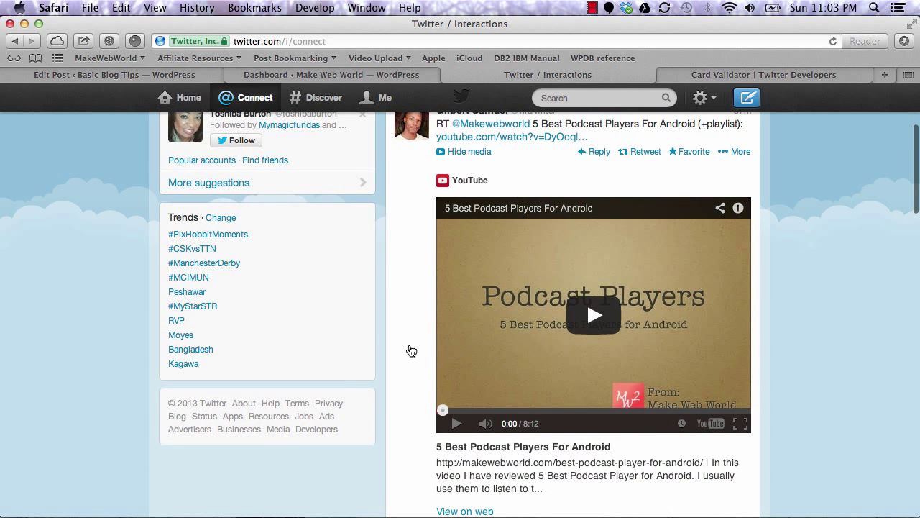
scroll(412, 350, "down", 1)
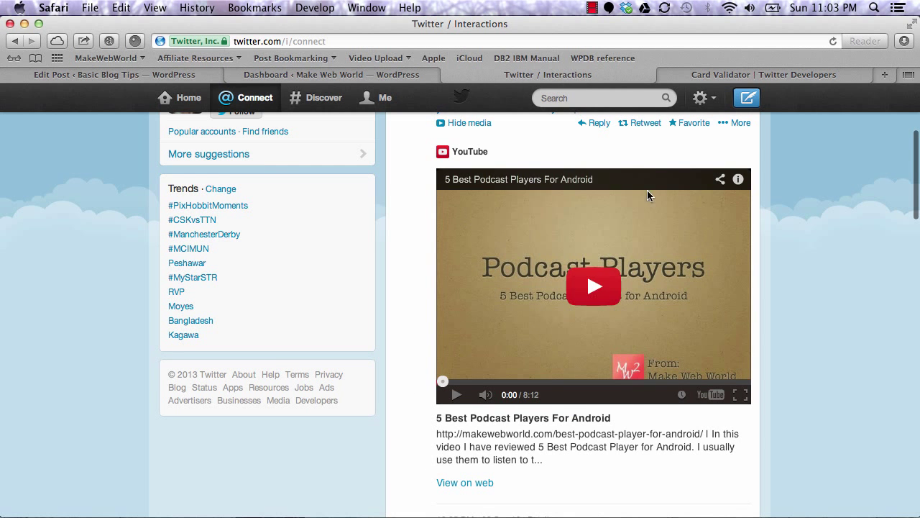
scroll(411, 250, "up", 4)
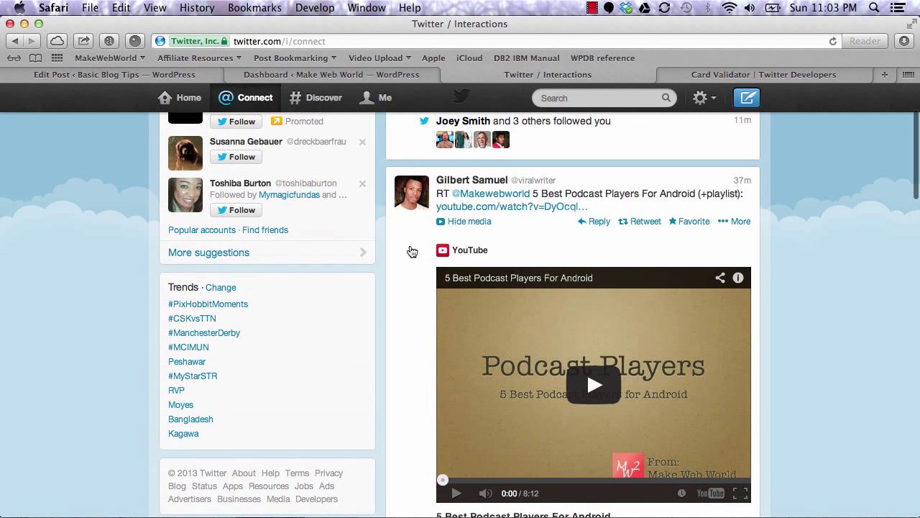
left_click(466, 219)
scroll(411, 281, "down", 4)
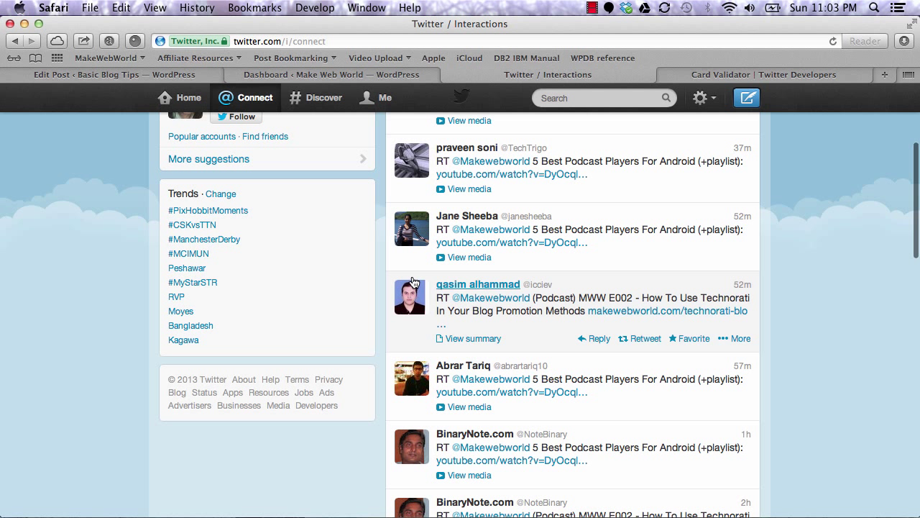
left_click(473, 339)
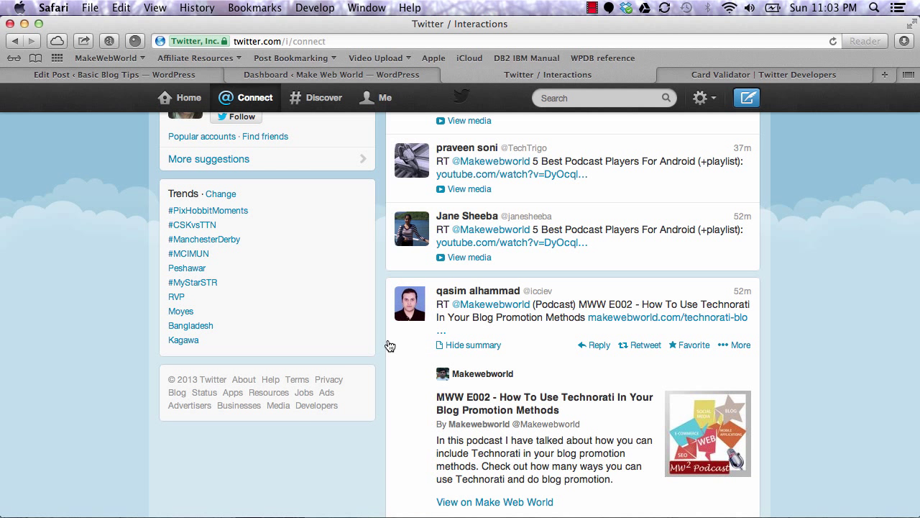
scroll(383, 344, "down", 4)
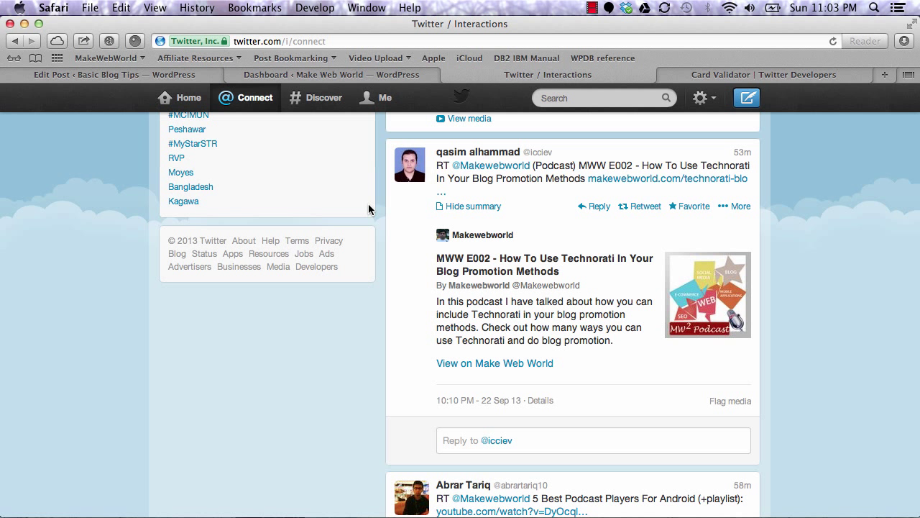
Switch to the Make Web World dashboard and bring up the SEO sidebar flyout.
left_click(386, 74)
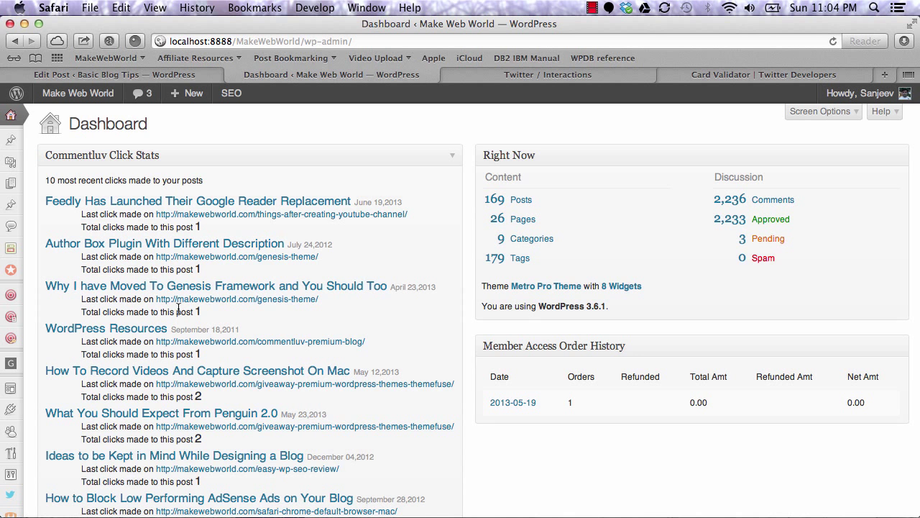
scroll(178, 309, "down", 3)
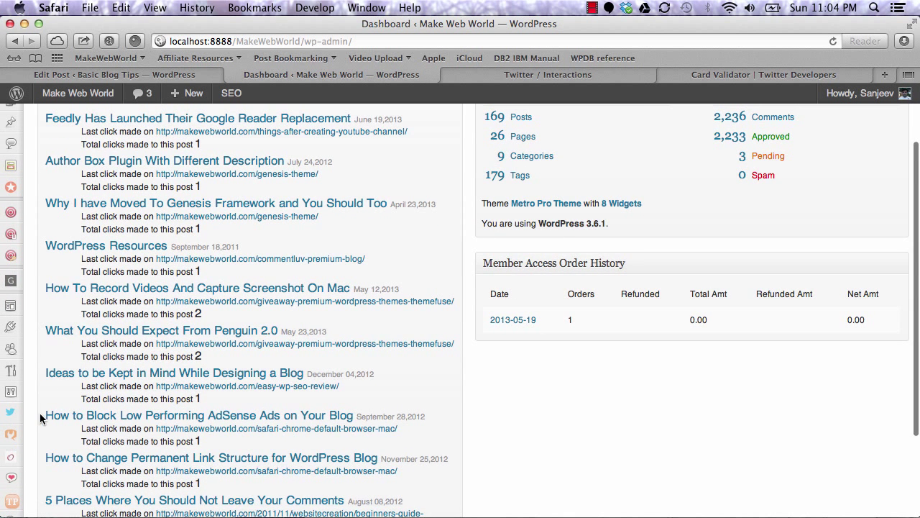
mouse_move(12, 434)
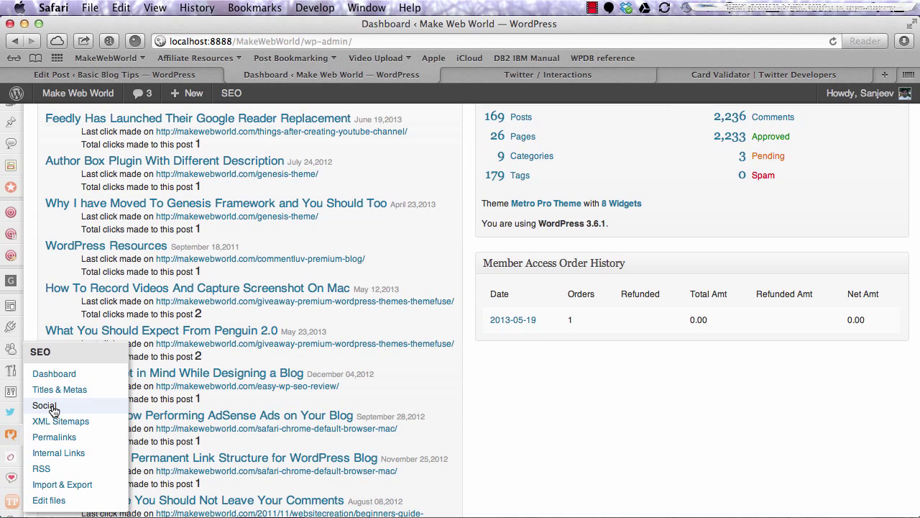
Show Yoast SEO Social's Twitter settings: card meta data enabled, username makewebworld.
left_click(45, 405)
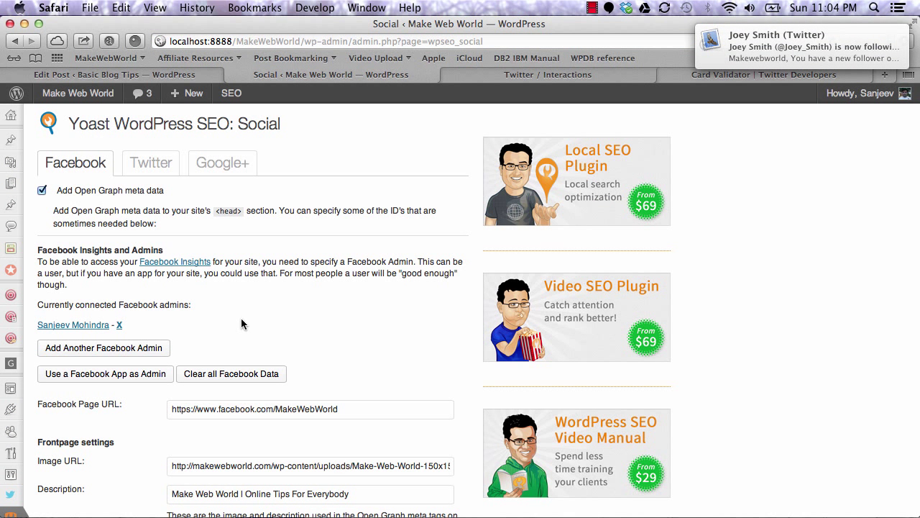
left_click(153, 169)
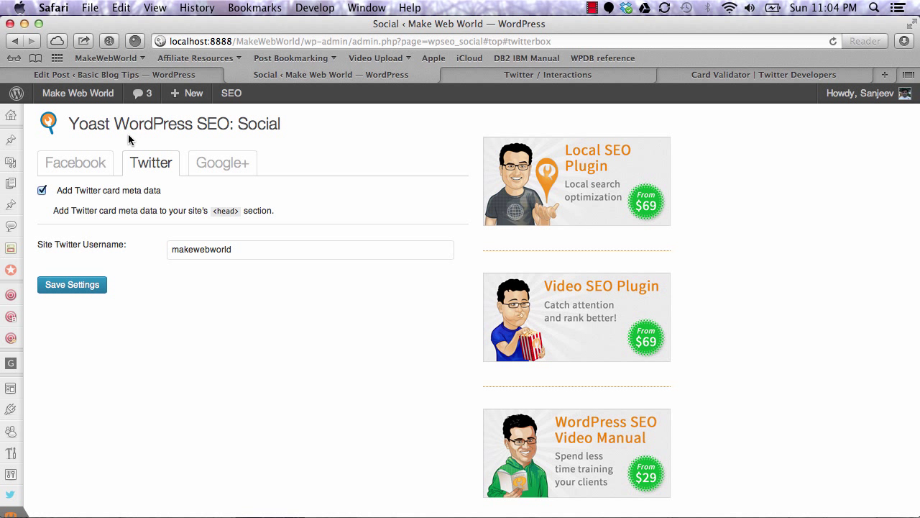
scroll(111, 422, "down", 5)
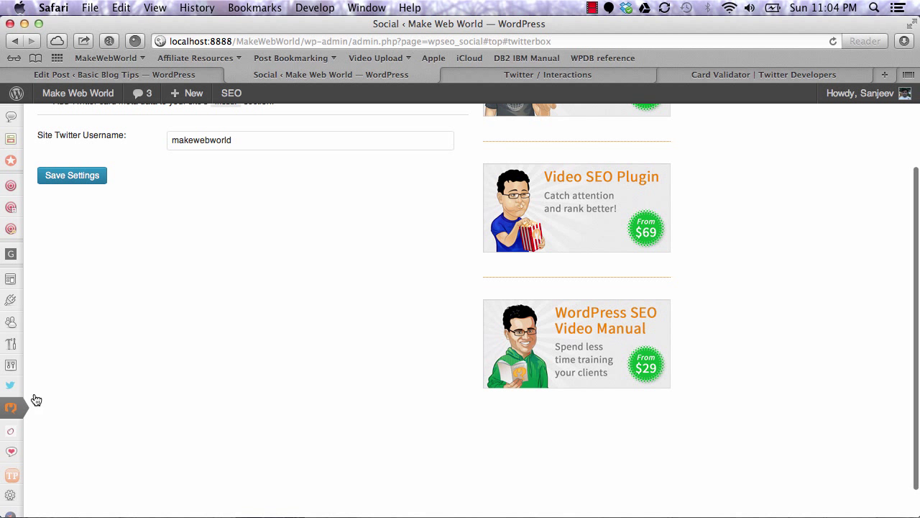
Keep summary as the JM Twitter Cards card type and review the 35-word excerpt setting.
left_click(8, 389)
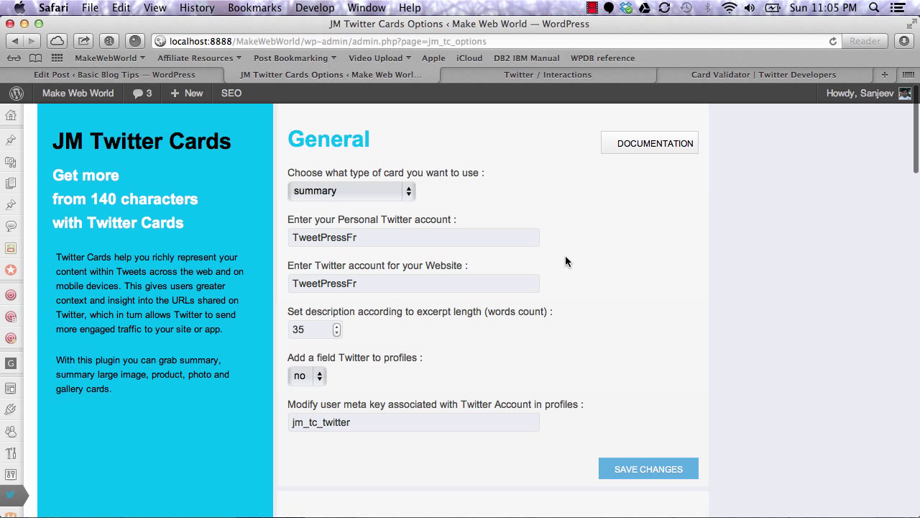
left_click(414, 190)
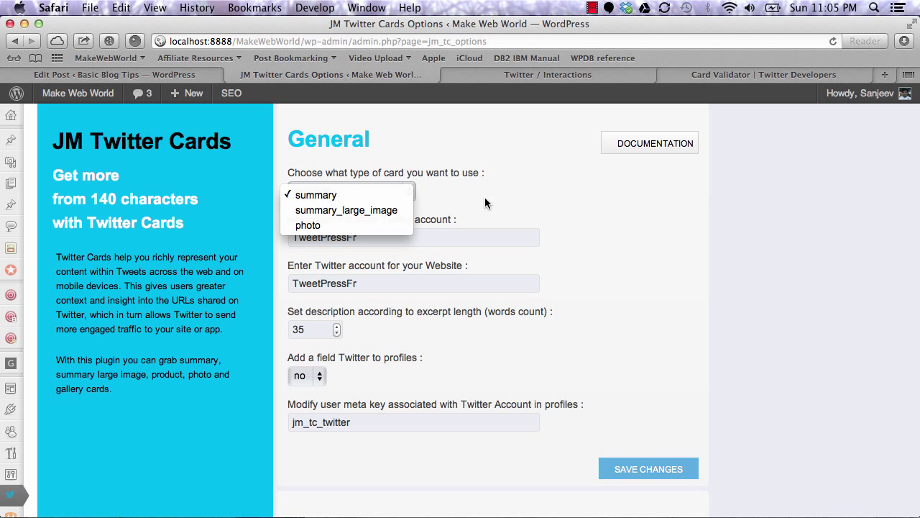
left_click(517, 200)
scroll(517, 202, "down", 3)
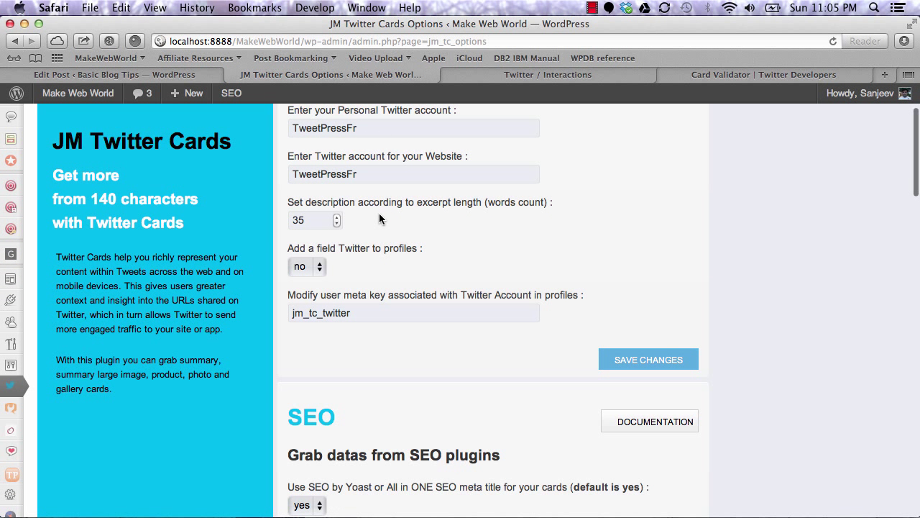
scroll(380, 215, "down", 8)
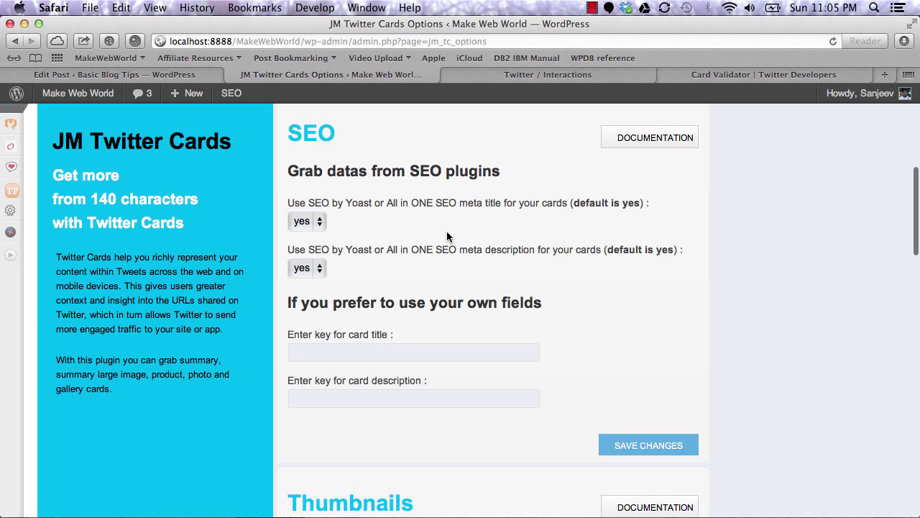
scroll(431, 226, "down", 1)
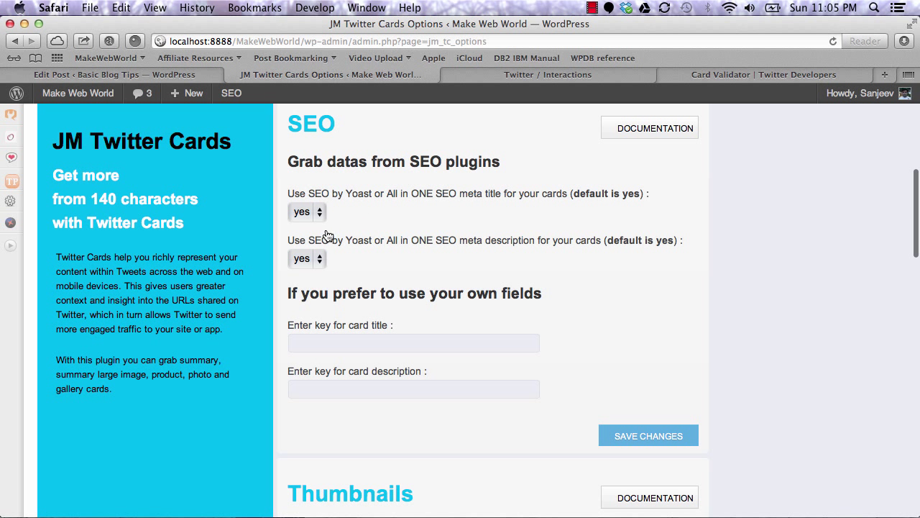
scroll(352, 282, "down", 10)
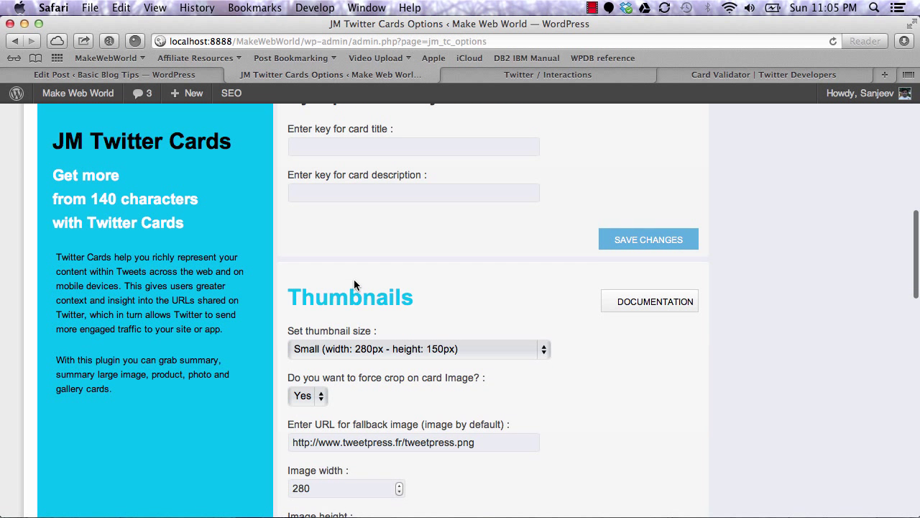
scroll(356, 287, "up", 2)
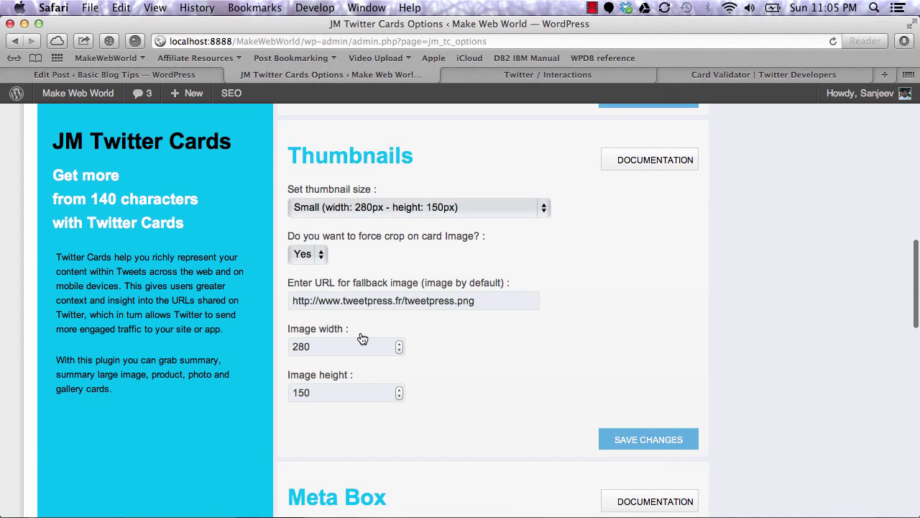
scroll(360, 332, "down", 5)
scroll(360, 331, "up", 15)
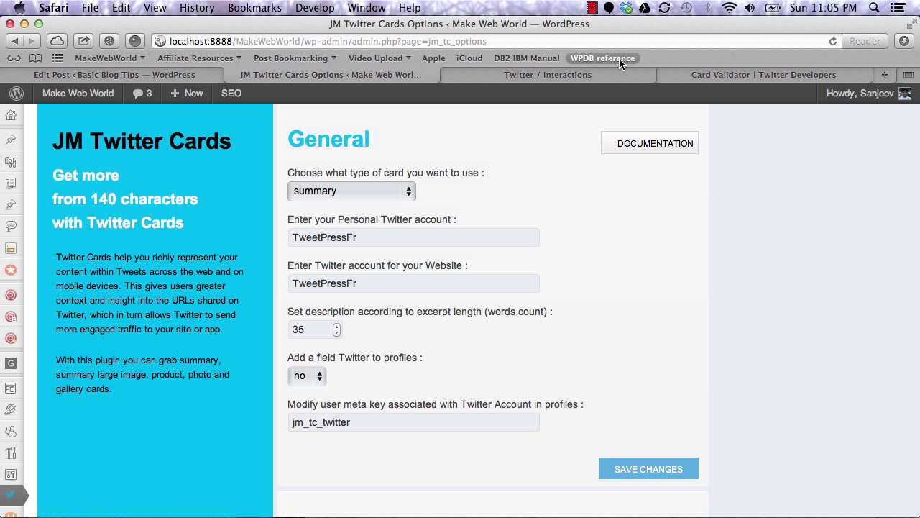
Pick the Summary layout in the Card Validator's Card Catalog, setting twitter:card to summary.
left_click(741, 76)
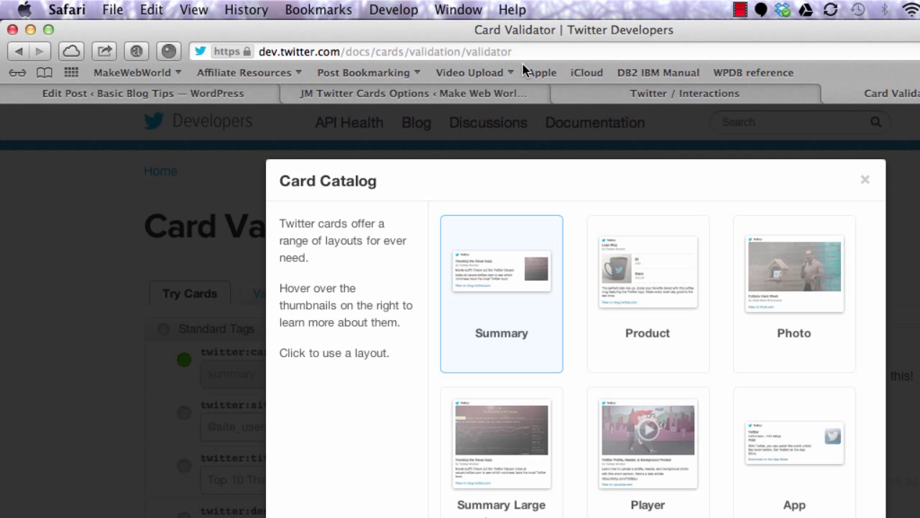
mouse_move(487, 272)
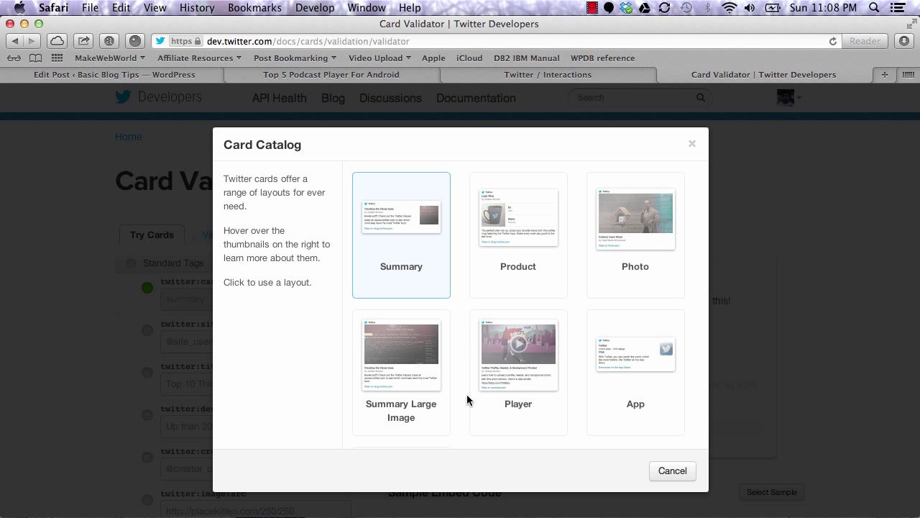
left_click(393, 222)
scroll(395, 311, "down", 2)
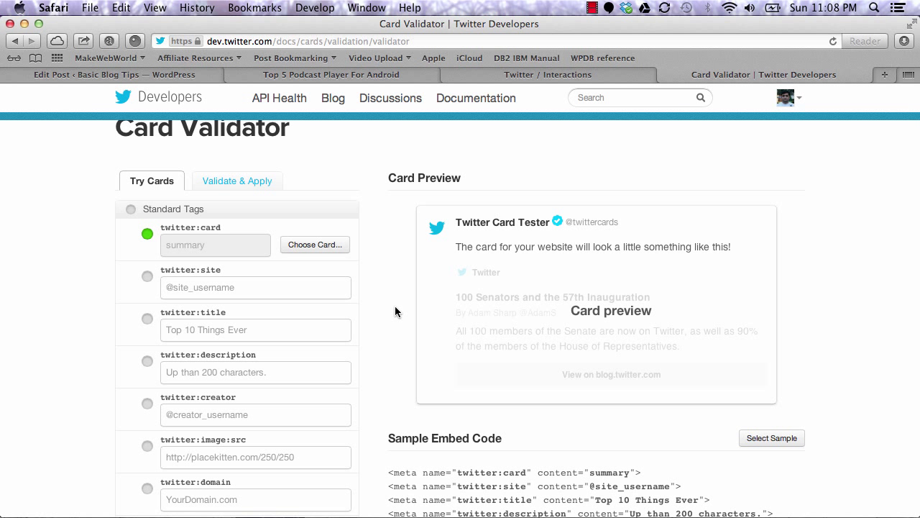
scroll(394, 311, "down", 5)
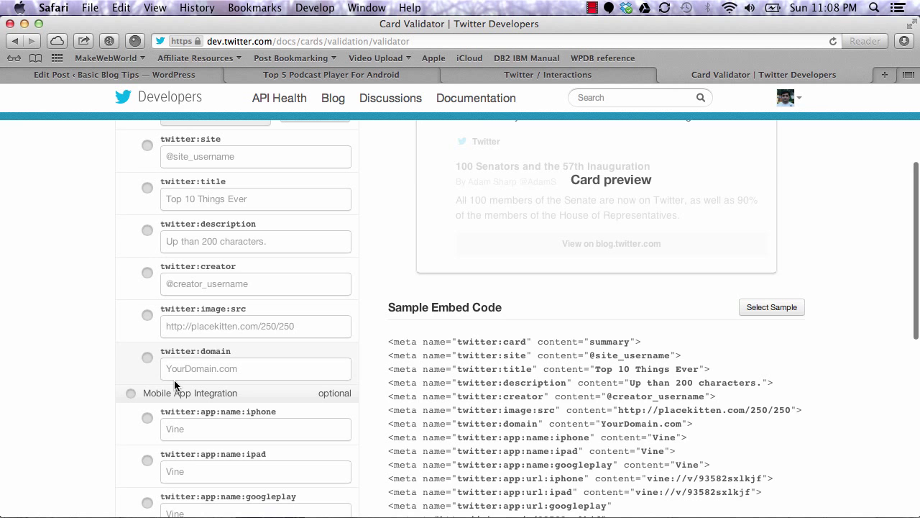
scroll(78, 385, "up", 7)
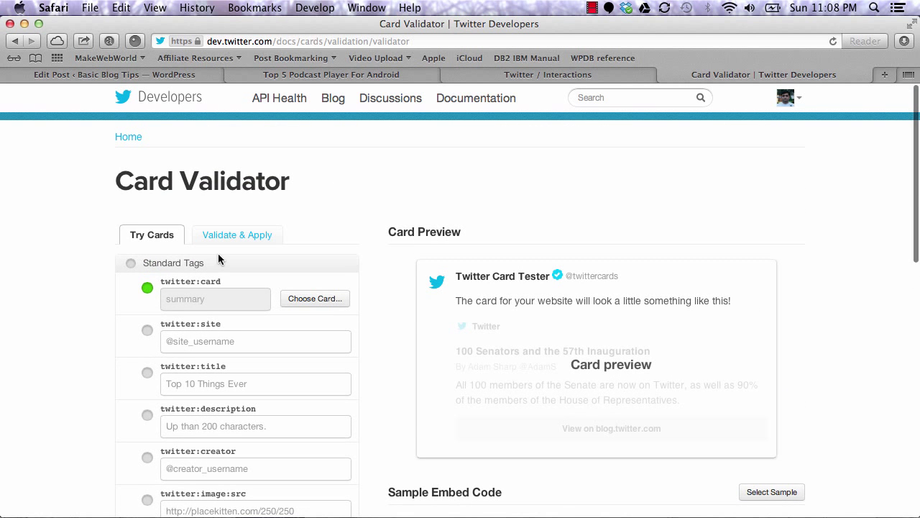
Validate the pasted 'Top 5 Podcast Player For Android' post URL under Validate & Apply.
left_click(244, 237)
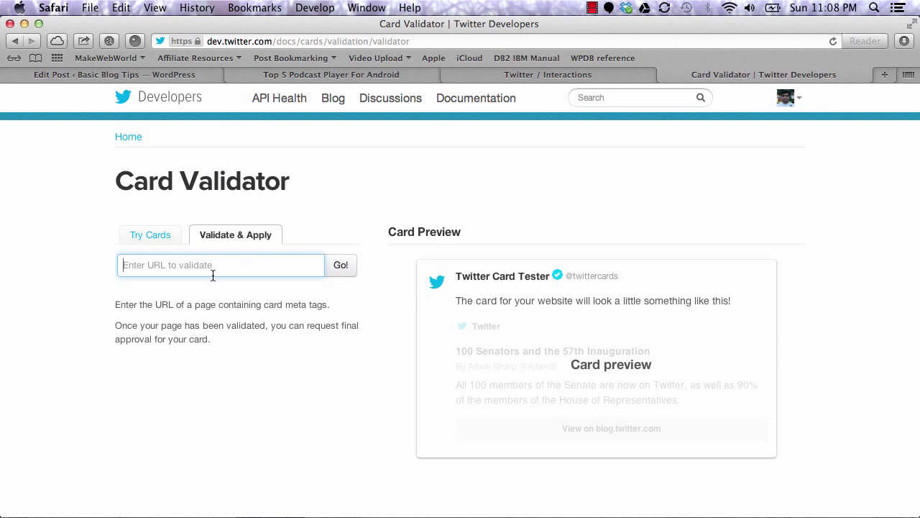
key("super+v")
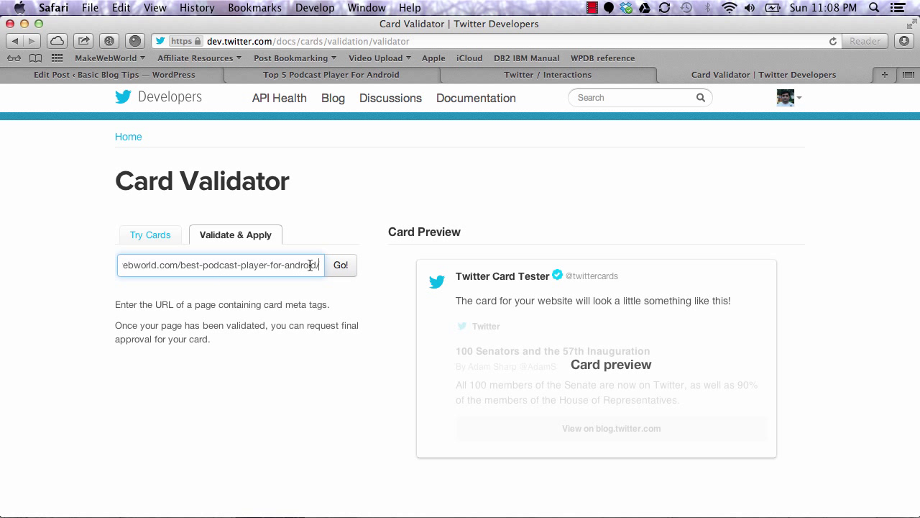
left_click(343, 267)
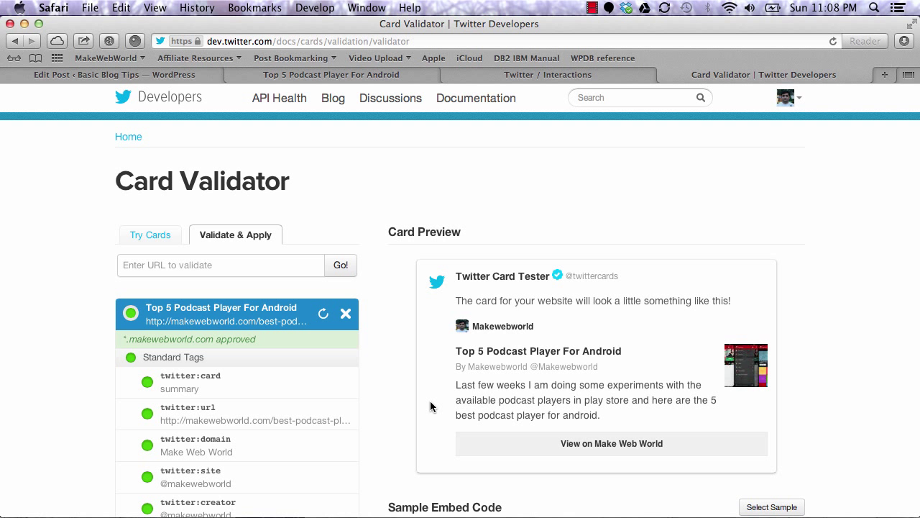
scroll(430, 406, "down", 5)
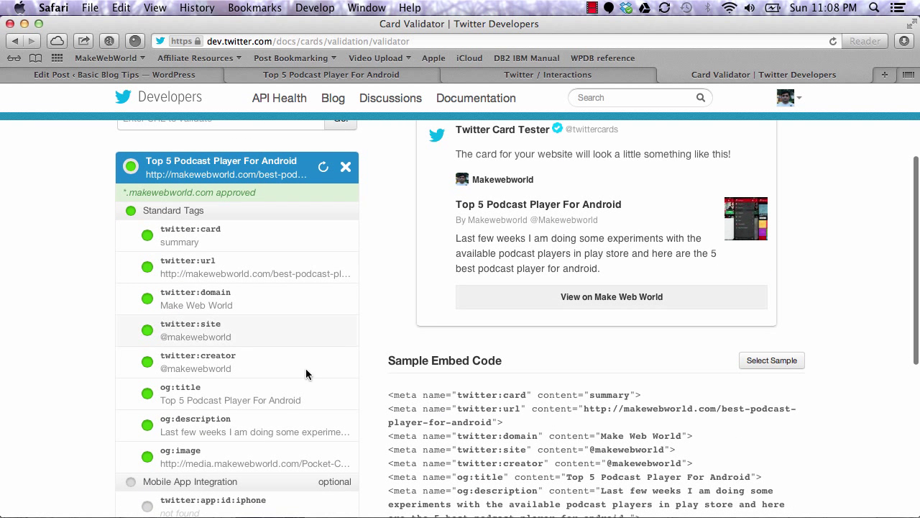
mouse_move(163, 244)
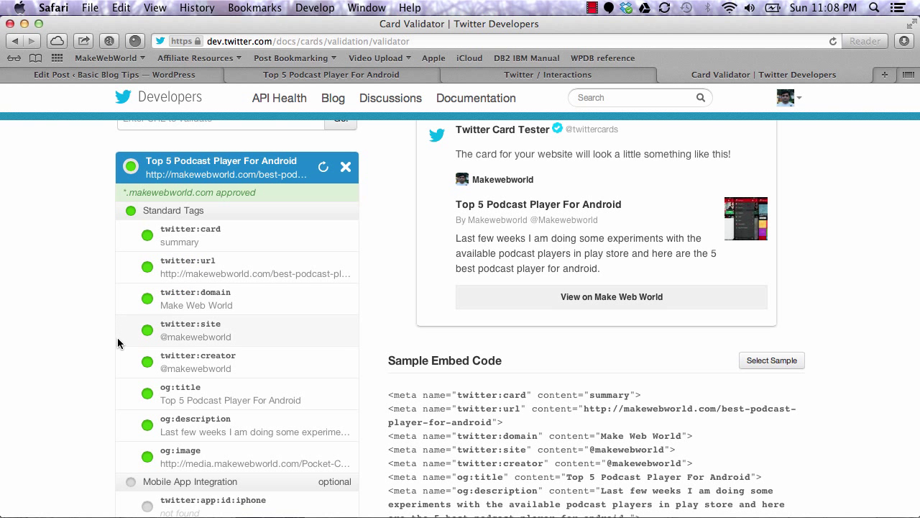
scroll(118, 337, "down", 2)
mouse_move(117, 337)
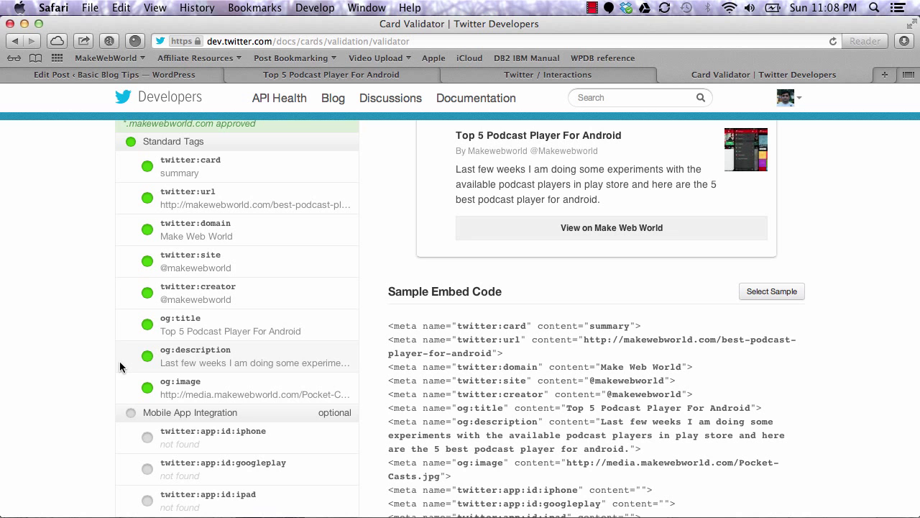
scroll(77, 400, "down", 3)
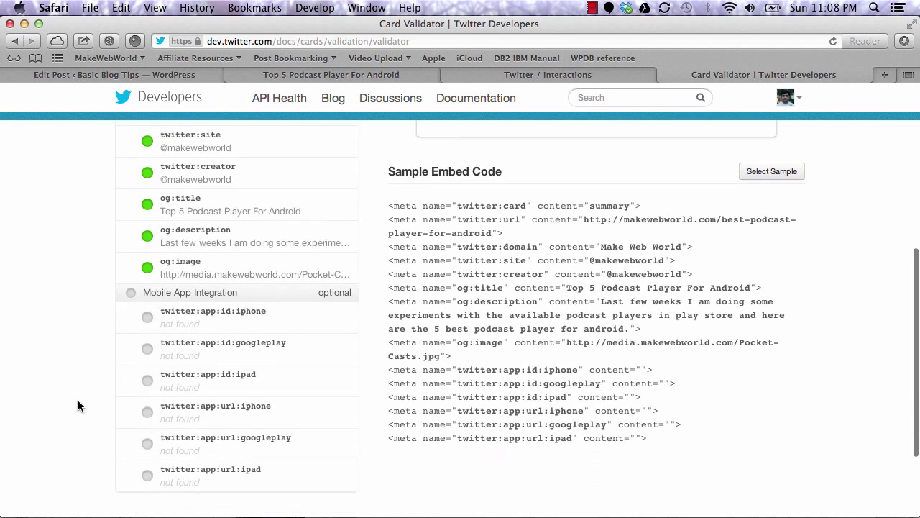
scroll(77, 400, "up", 3)
scroll(78, 400, "up", 1)
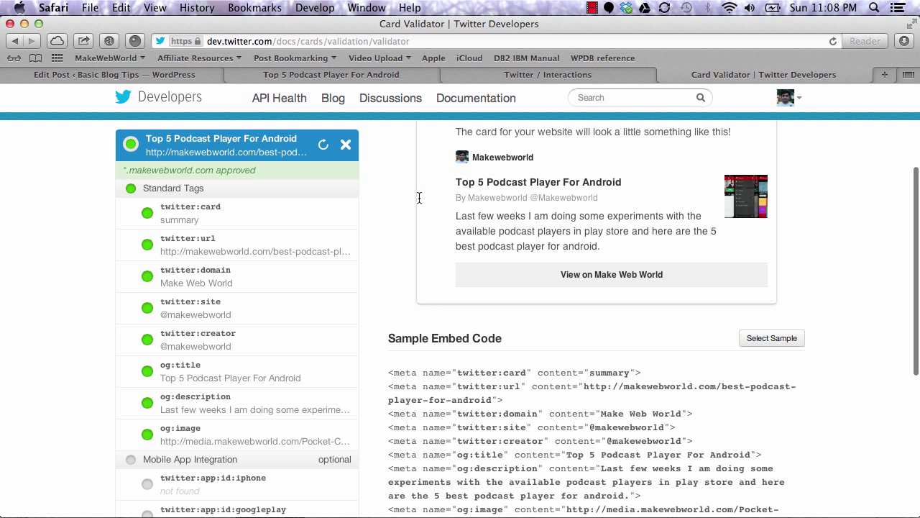
scroll(549, 230, "up", 2)
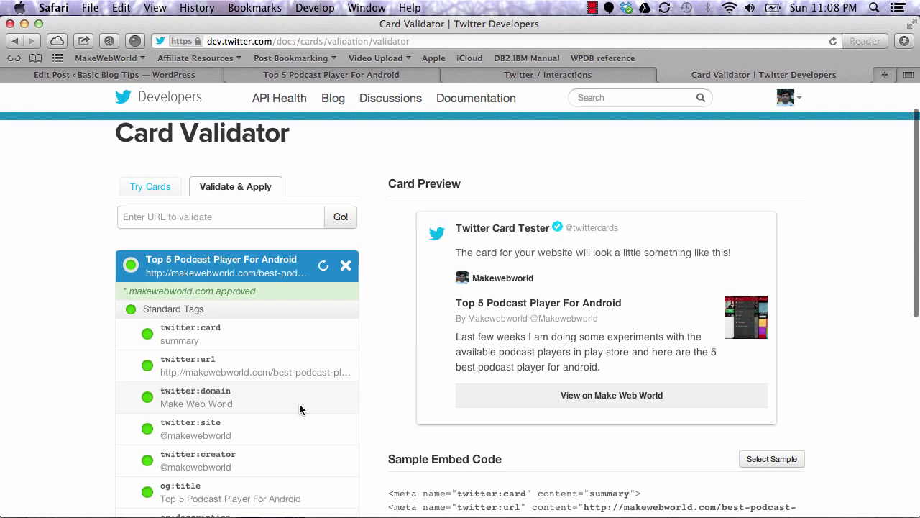
scroll(378, 381, "down", 5)
scroll(378, 381, "up", 5)
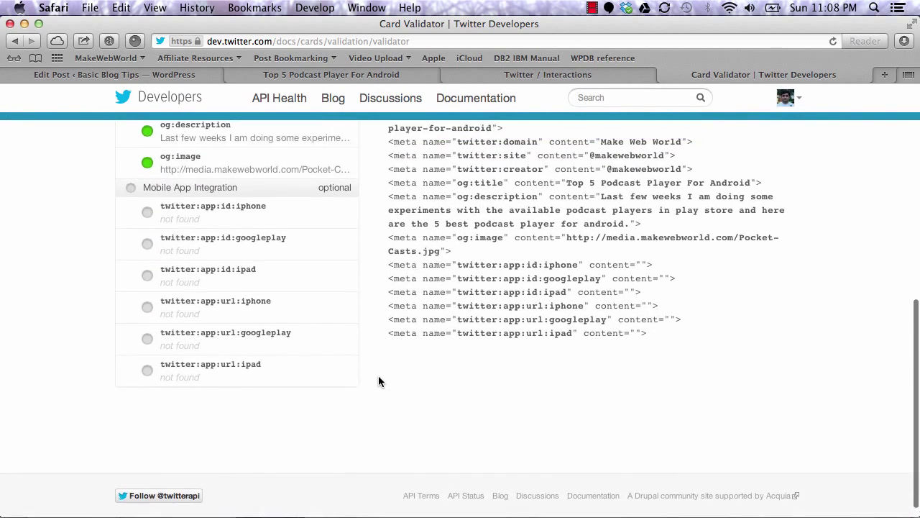
scroll(379, 381, "down", 1)
scroll(378, 379, "up", 2)
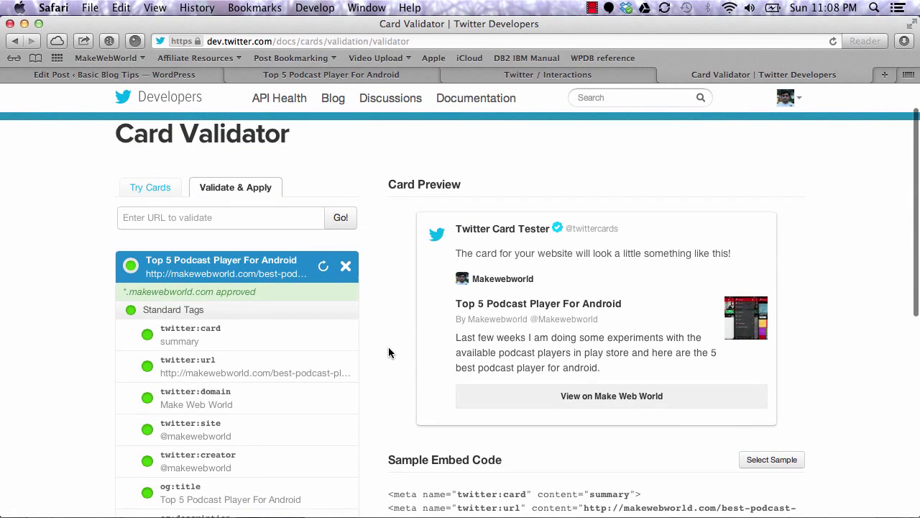
scroll(388, 346, "up", 1)
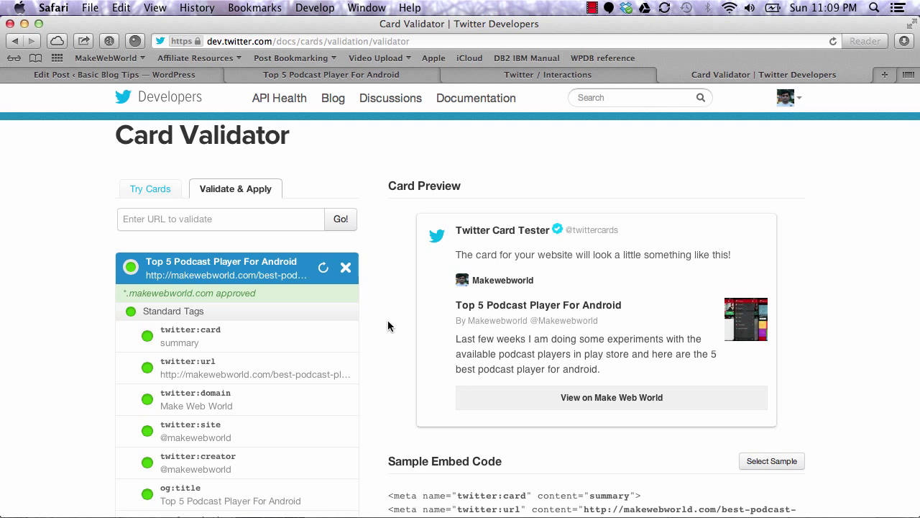
scroll(388, 321, "down", 8)
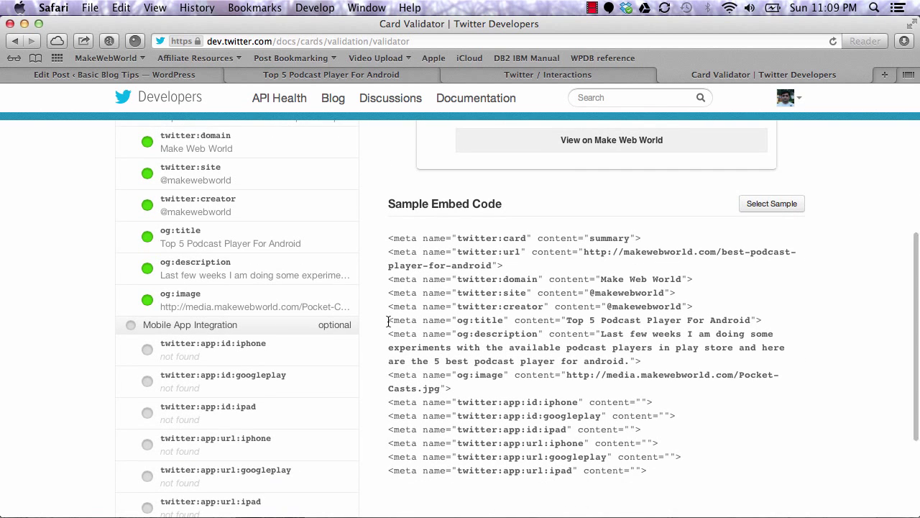
scroll(388, 321, "down", 5)
scroll(388, 326, "up", 13)
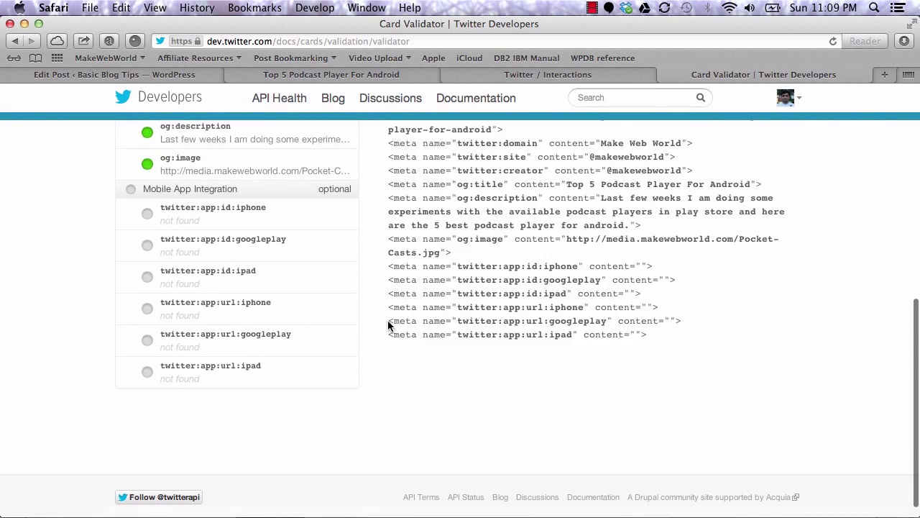